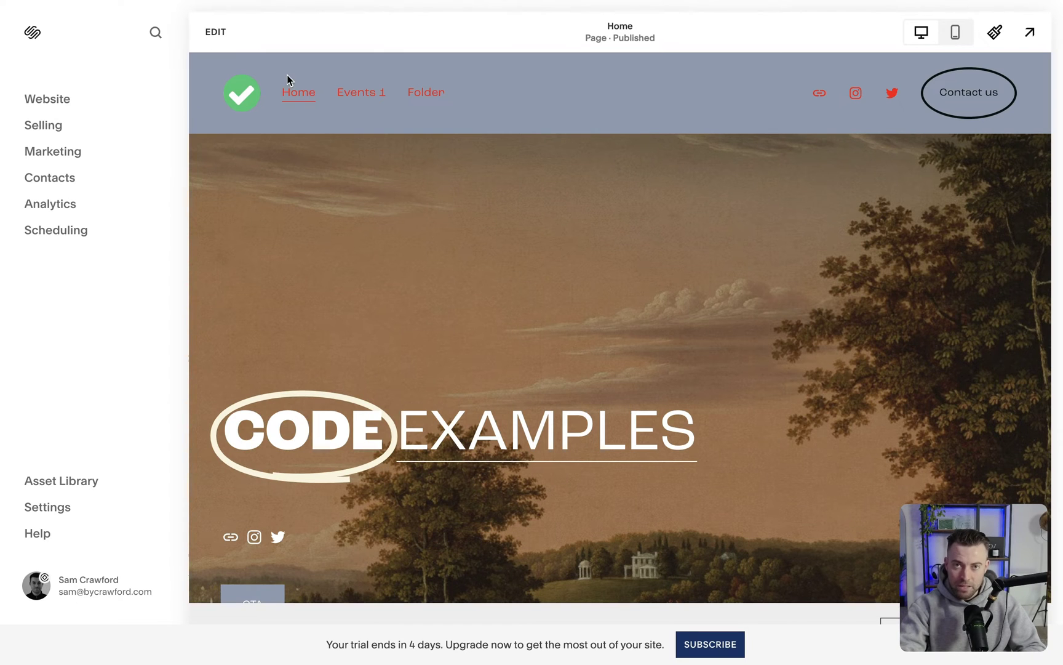
Add the Intro 'Introduce your brand' section with the mountain cabin image on the right, and select the image
left_click(216, 32)
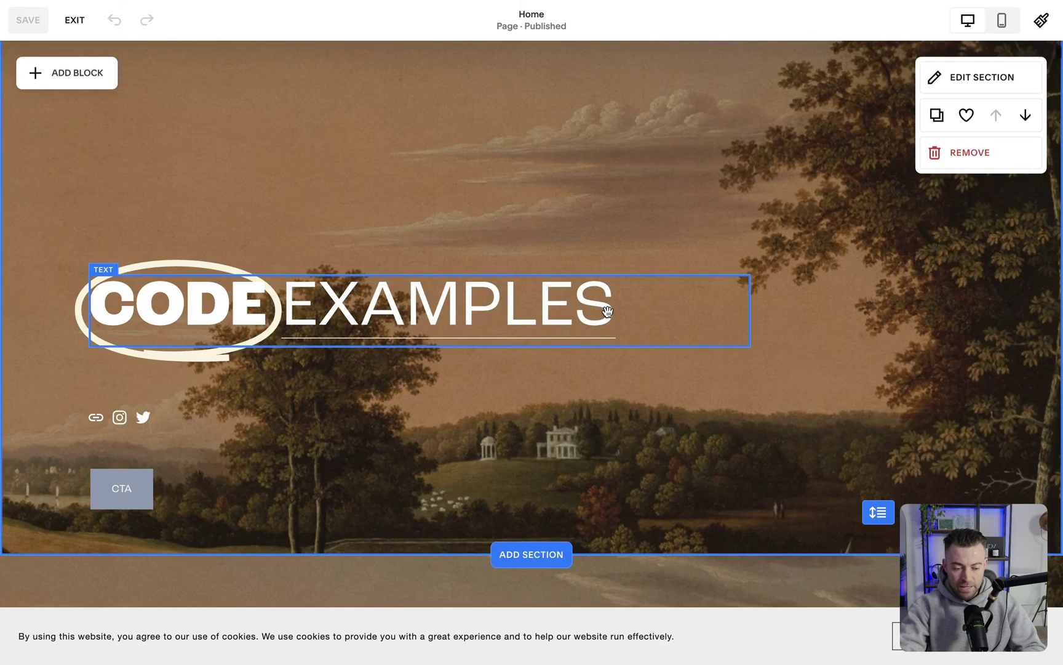
left_click(531, 553)
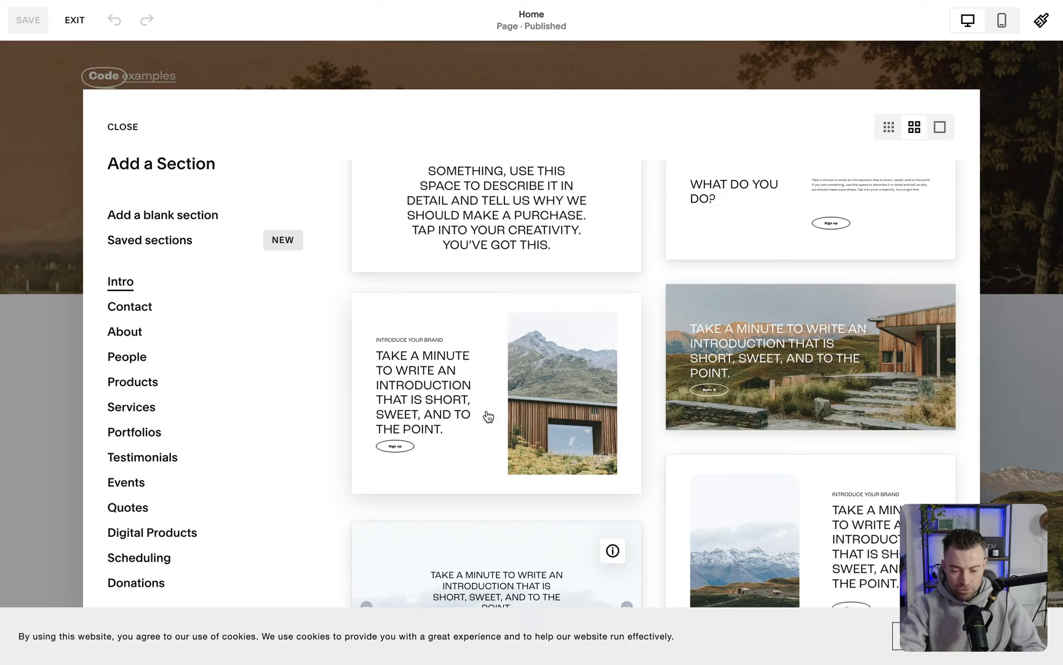
left_click(510, 406)
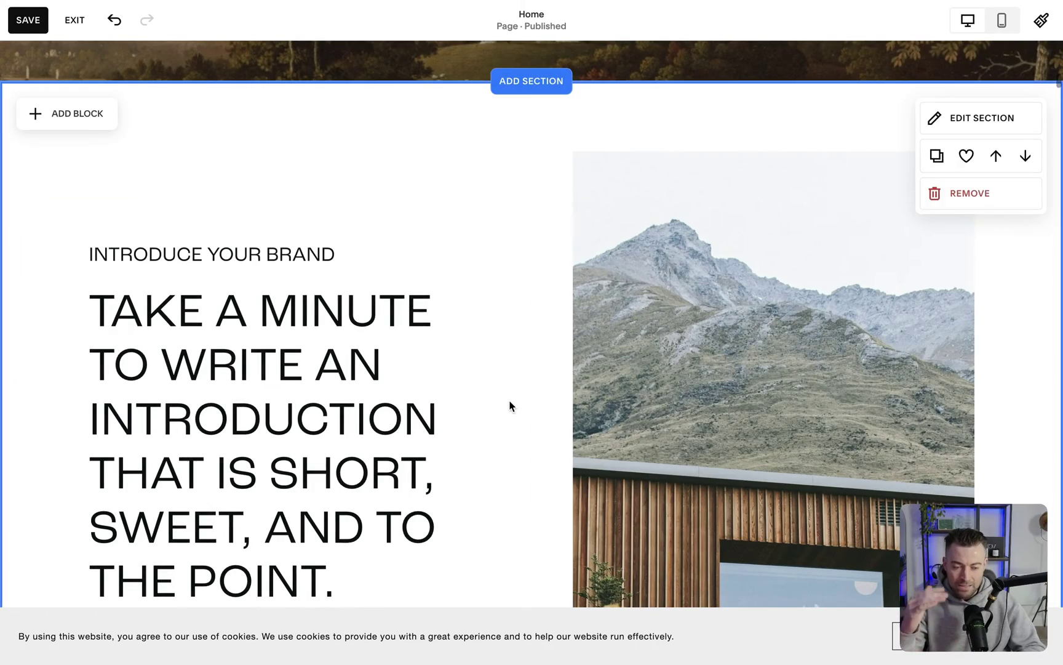
left_click_drag(843, 169, 868, 162)
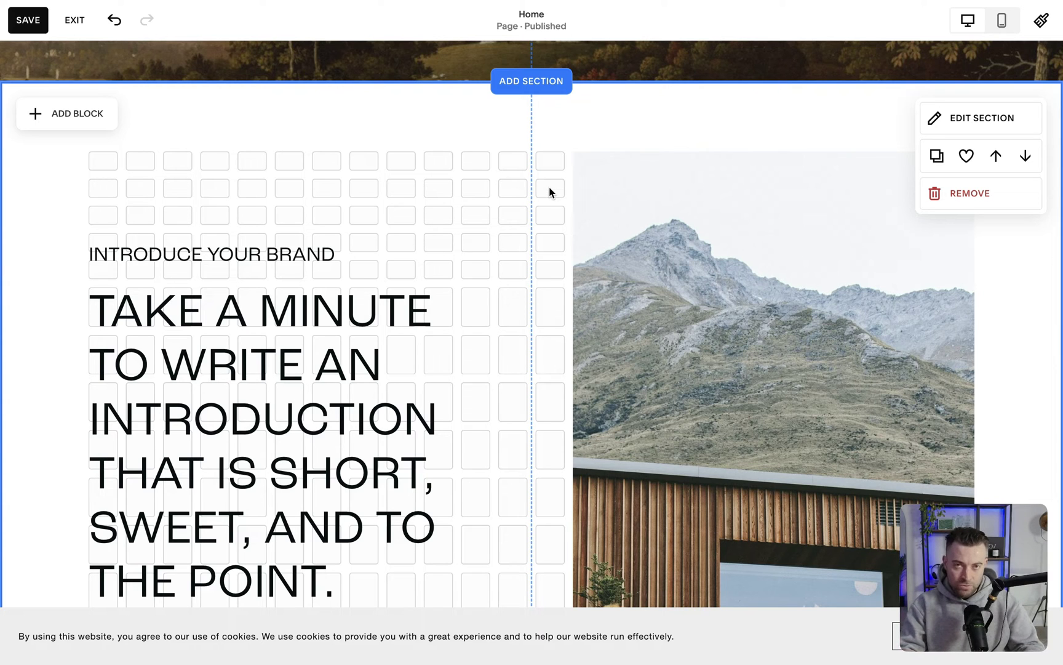
left_click(593, 207)
scroll(917, 460, "down", 3)
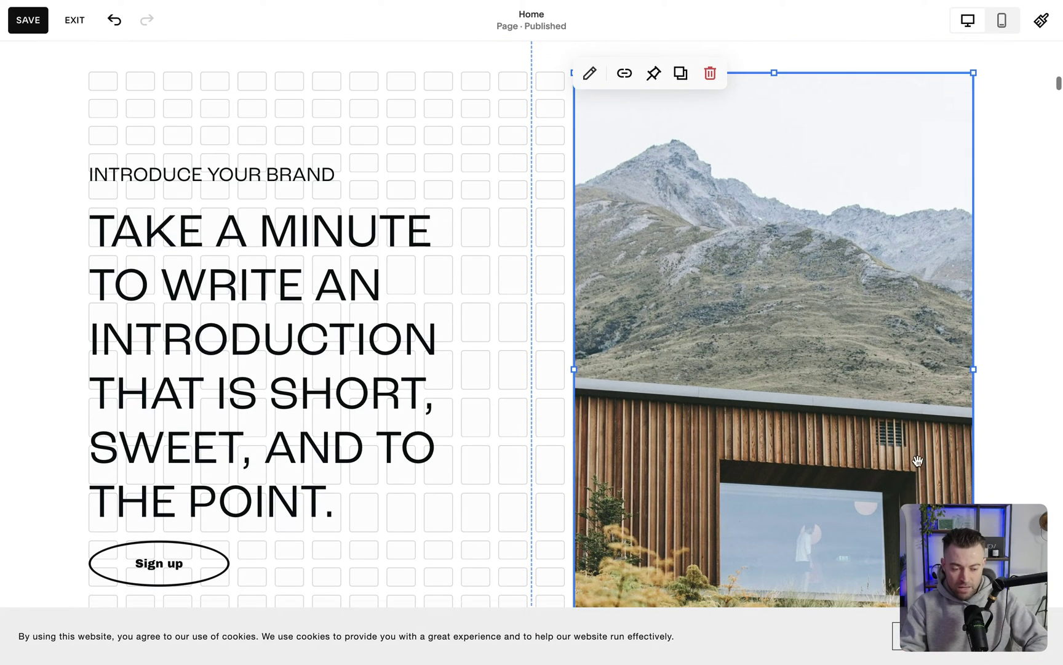
left_click_drag(977, 372, 1060, 369)
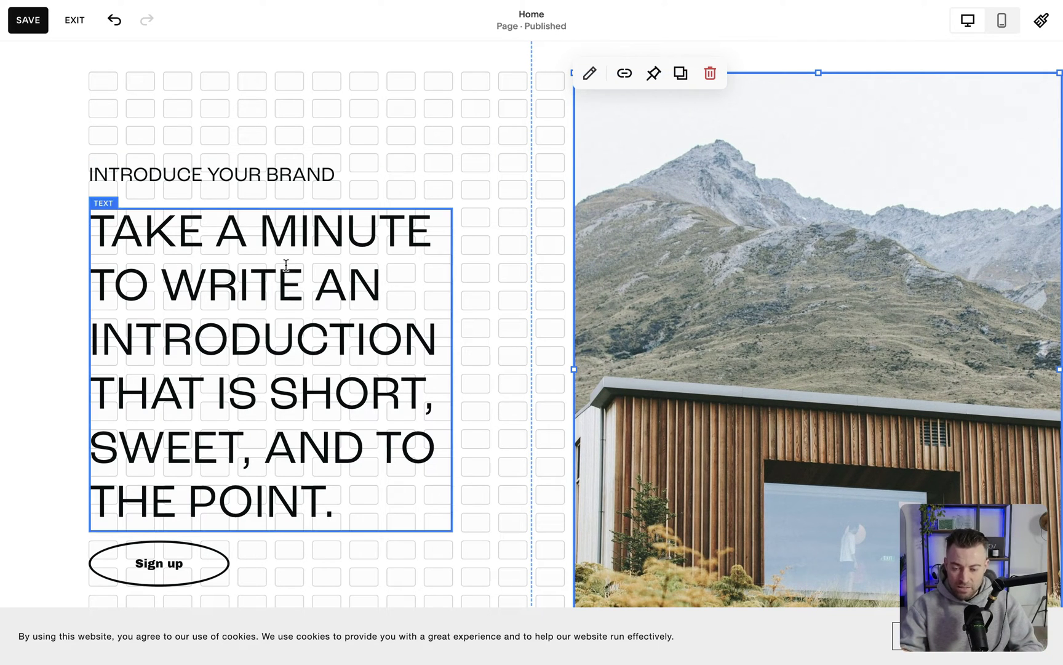
left_click(106, 357)
left_click_drag(84, 373, 2, 359)
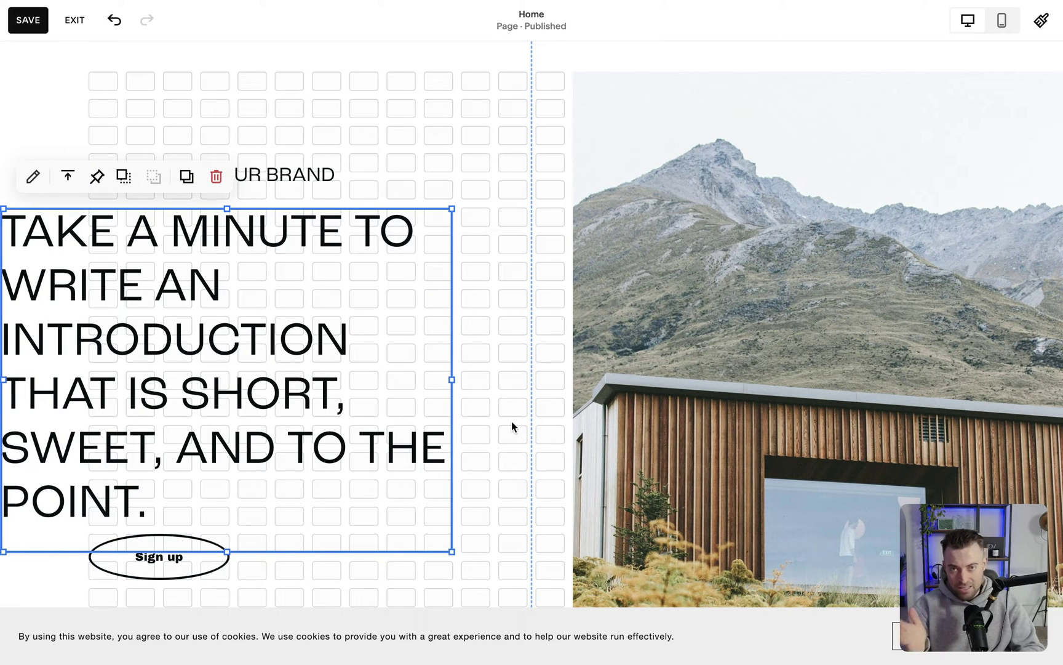
key("ctrl+z")
scroll(442, 57, "up", 3)
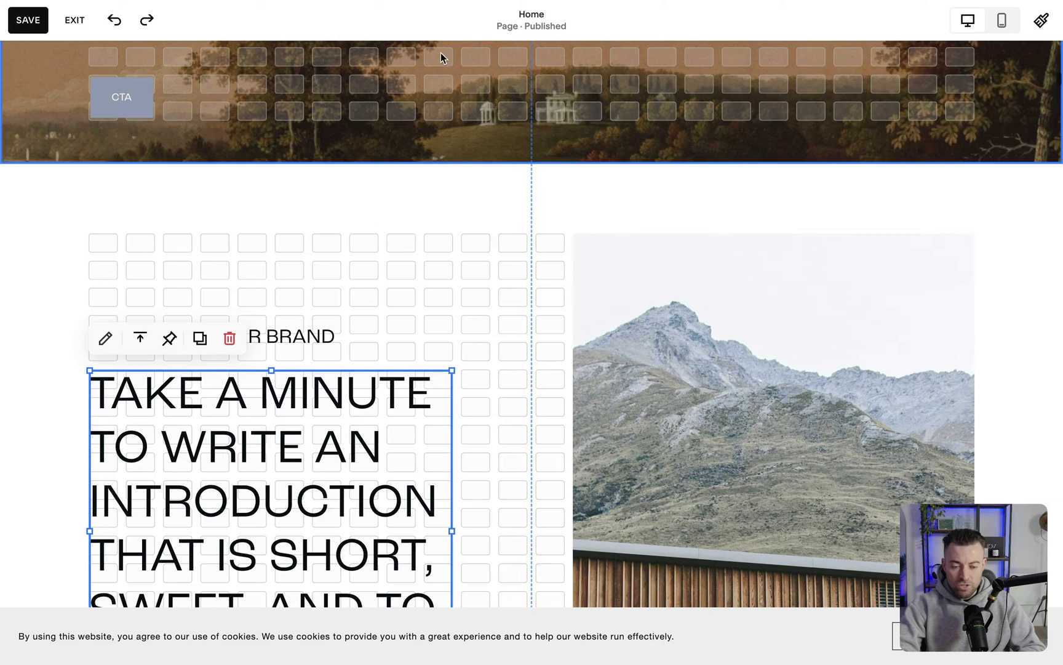
left_click(776, 235)
left_click_drag(782, 236, 758, 163)
left_click(499, 262)
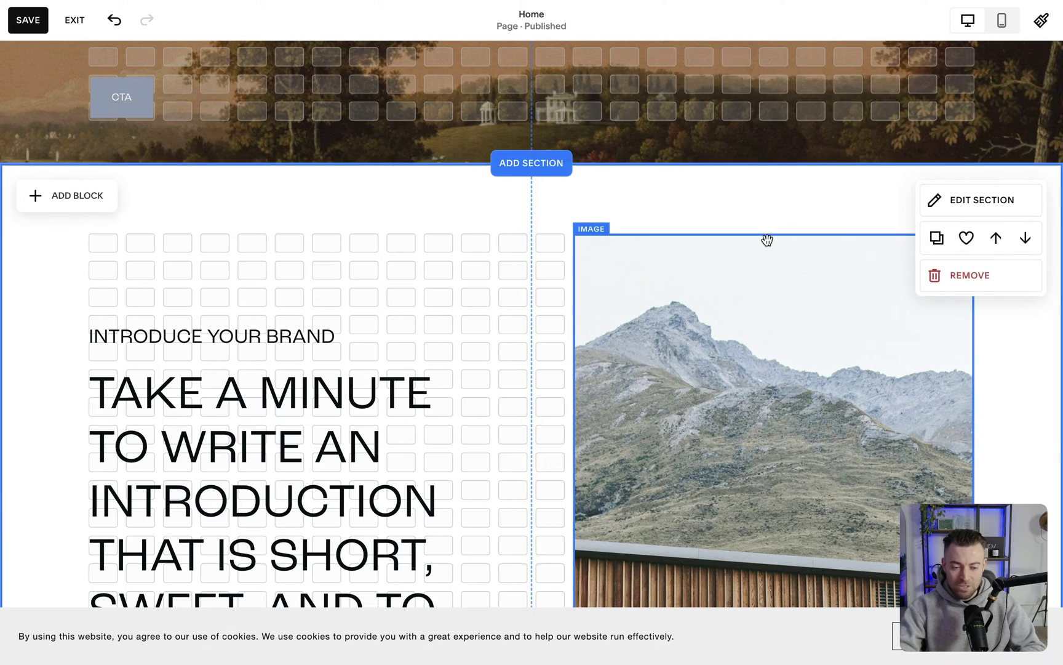
scroll(766, 240, "down", 2)
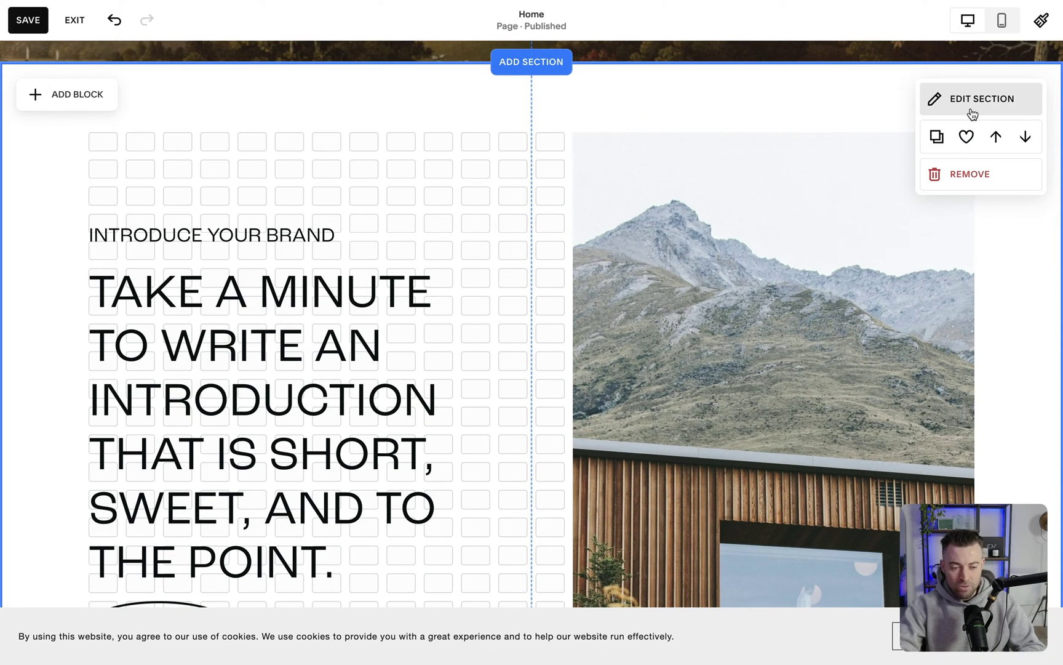
Set the intro section's Format height to custom at the minimum value of 1
left_click(972, 114)
left_click_drag(982, 118, 642, 117)
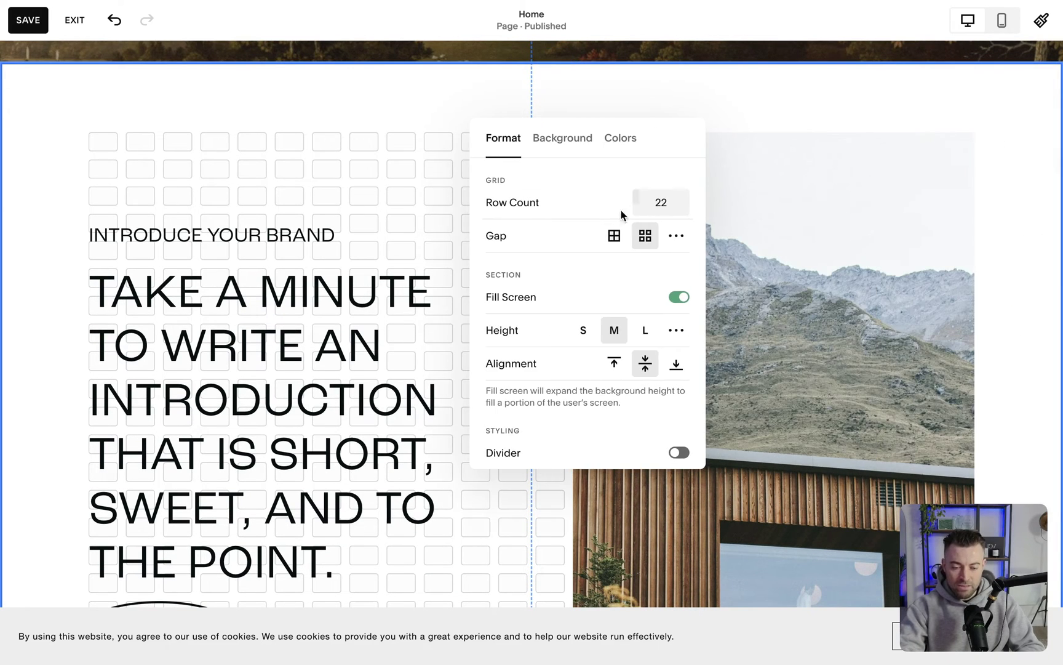
left_click(585, 332)
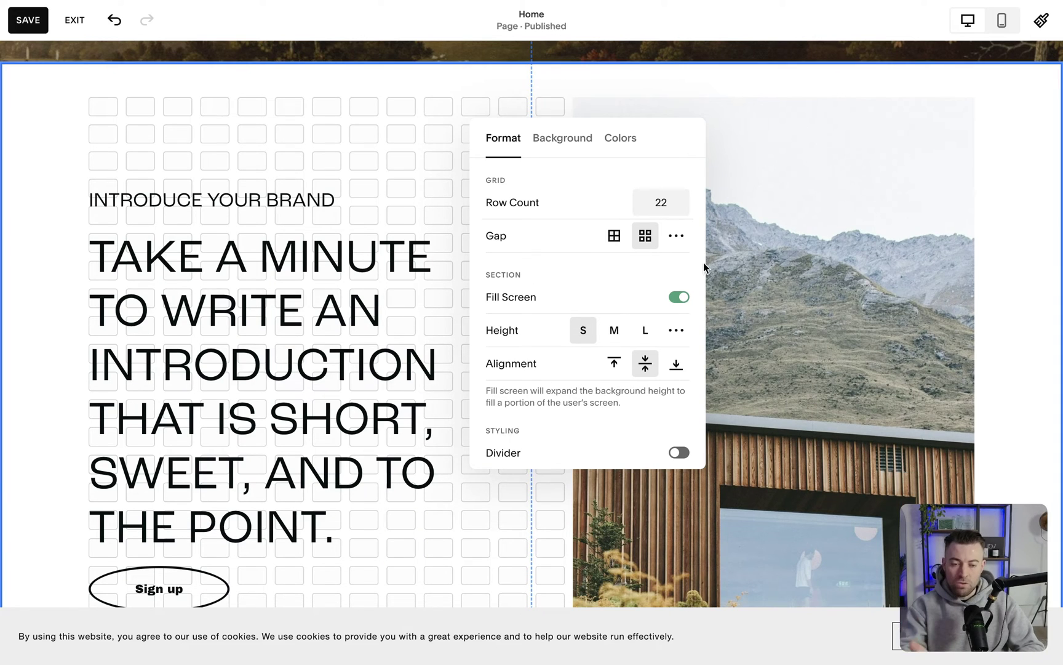
left_click(645, 335)
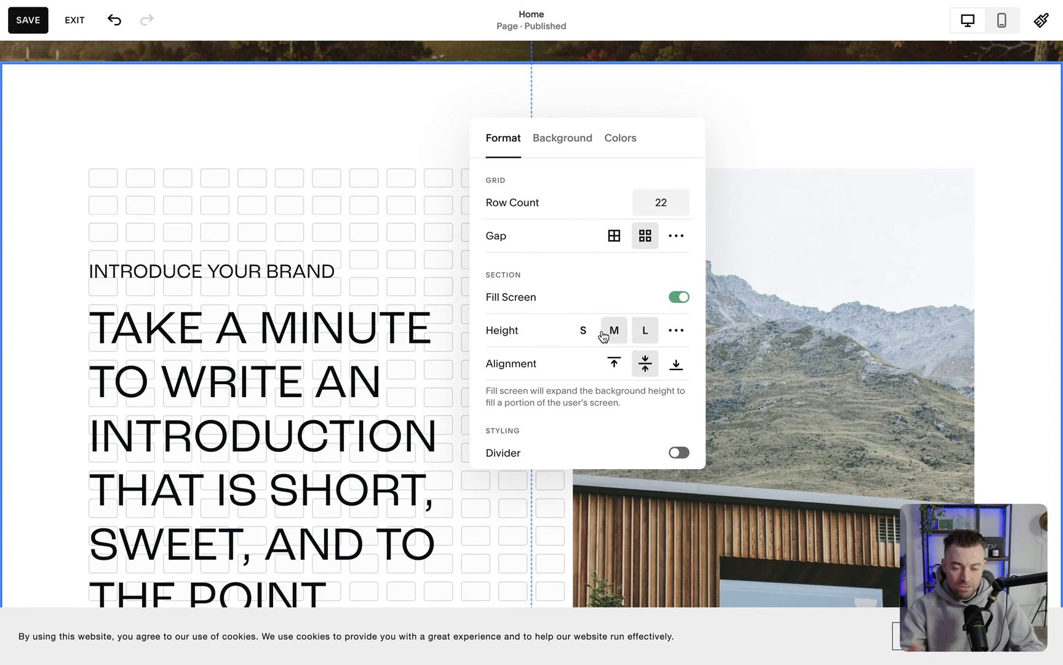
left_click(584, 332)
left_click(676, 332)
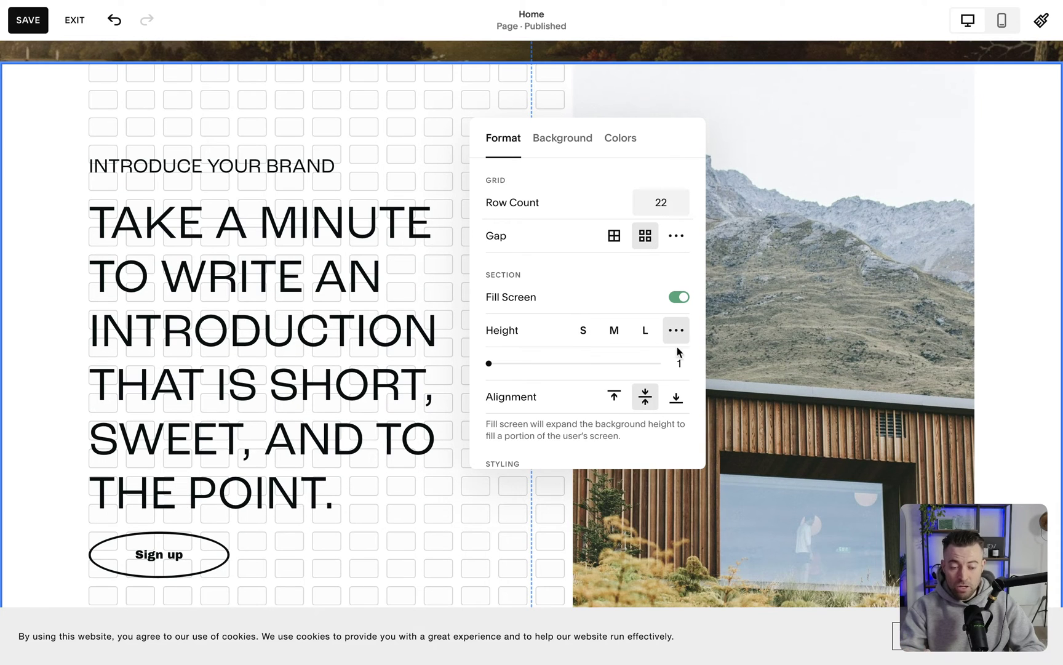
left_click_drag(626, 363, 412, 354)
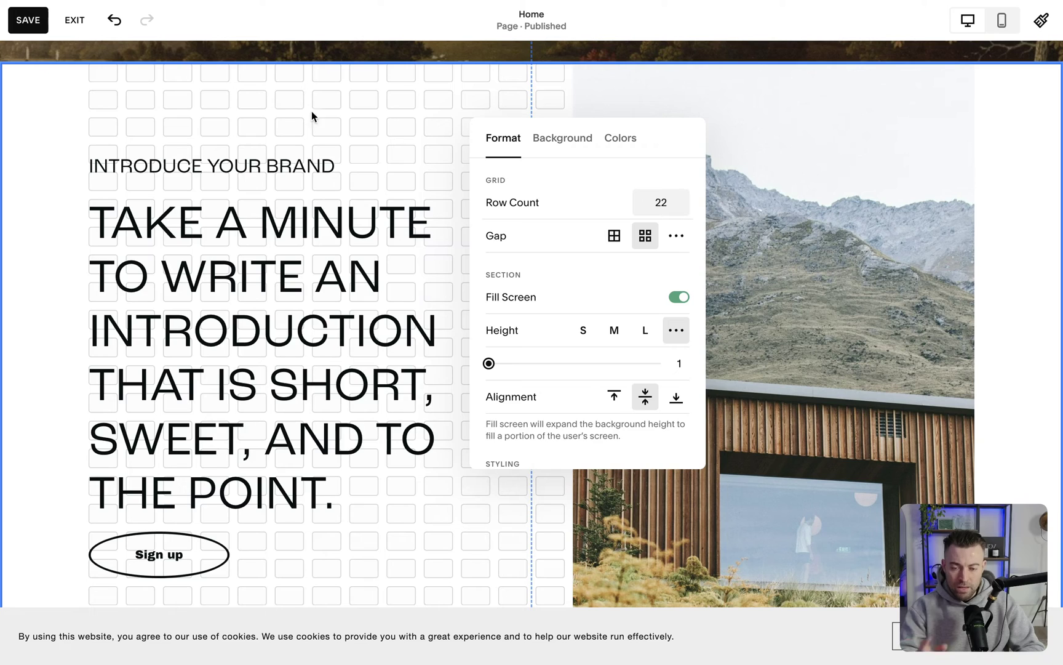
left_click(1021, 120)
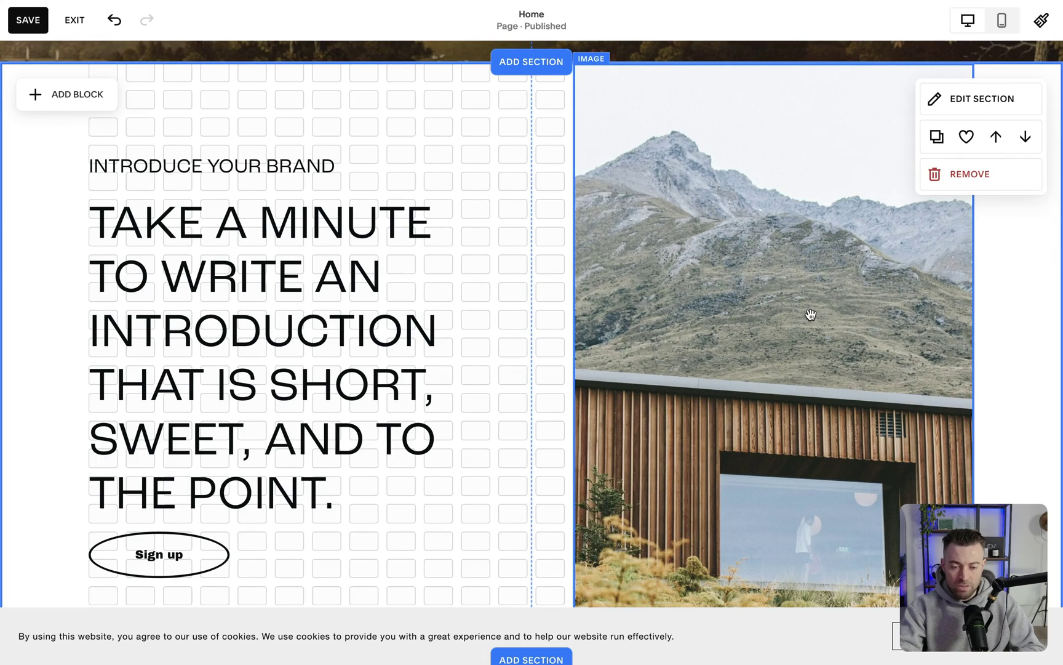
Switch off Fill Screen in the intro section's Format settings
left_click(981, 104)
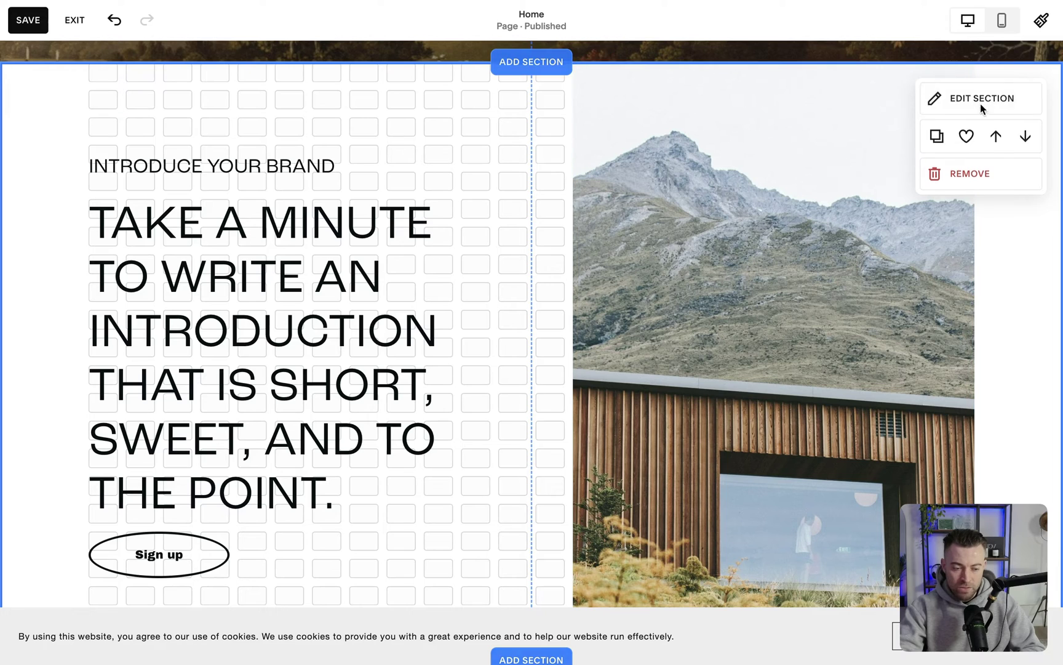
left_click_drag(1013, 128, 693, 140)
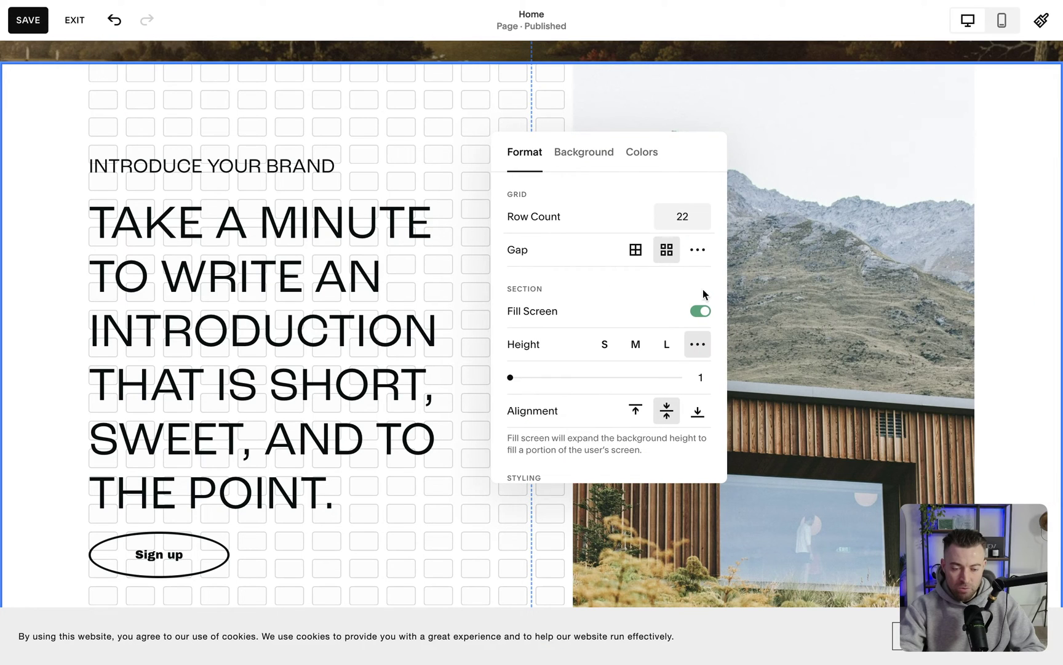
left_click(706, 312)
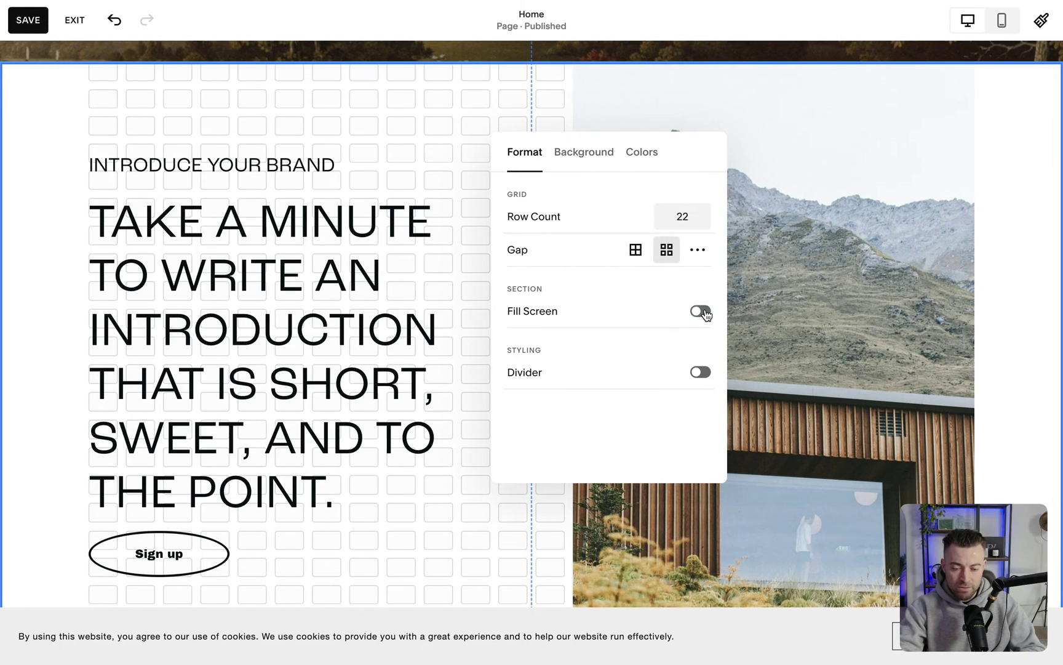
left_click(407, 93)
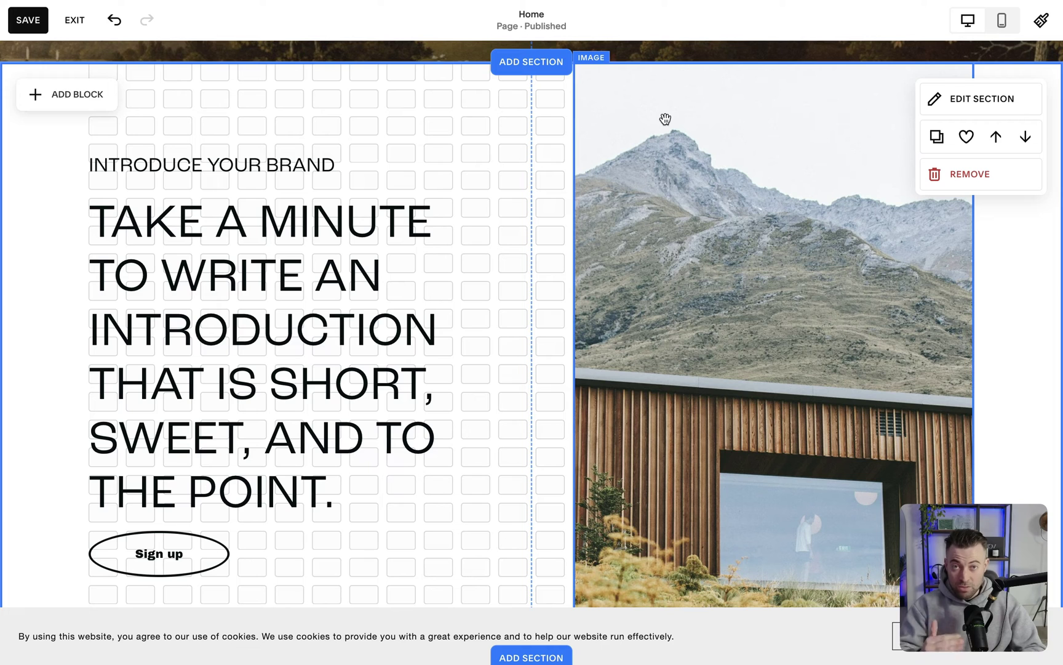
scroll(677, 277, "down", 3)
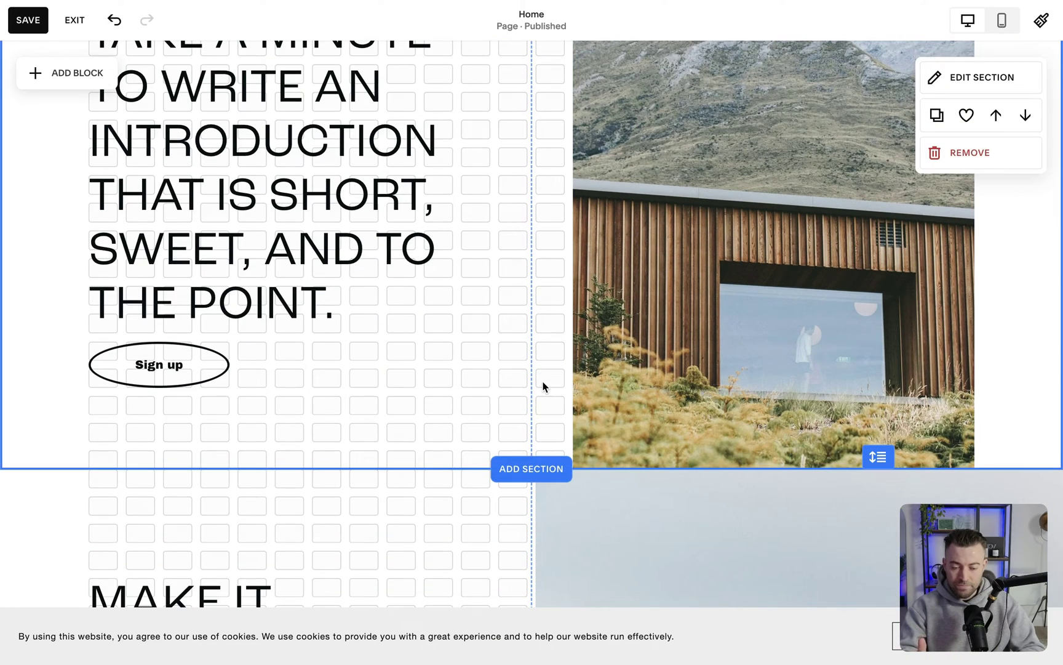
scroll(544, 385, "up", 2)
scroll(543, 437, "up", 2)
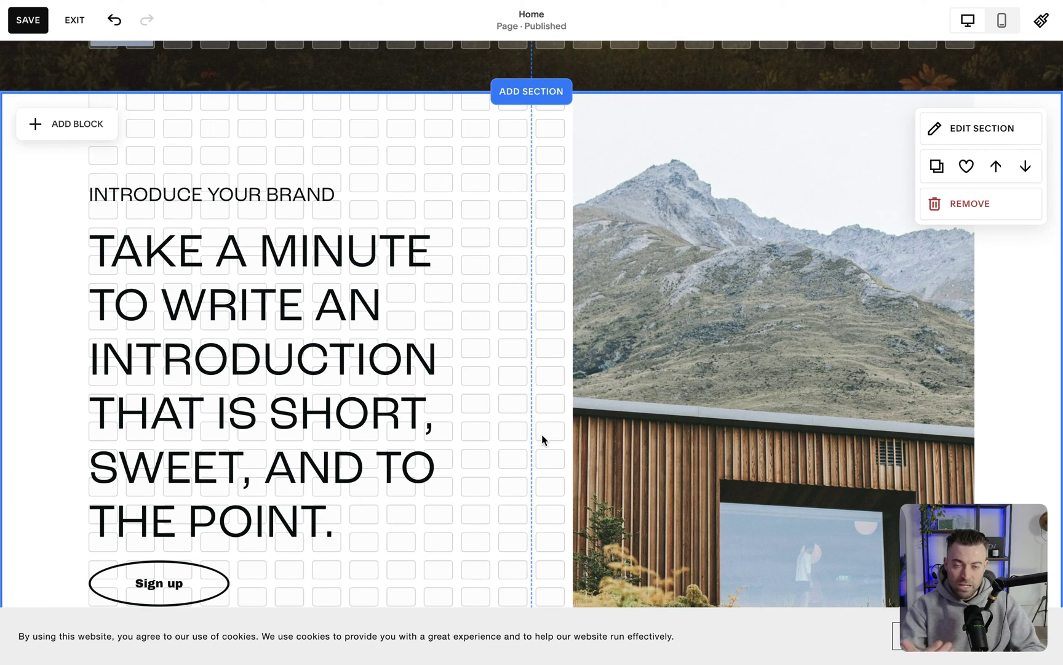
Stretch the house image block so it reaches the page's right edge
left_click(715, 366)
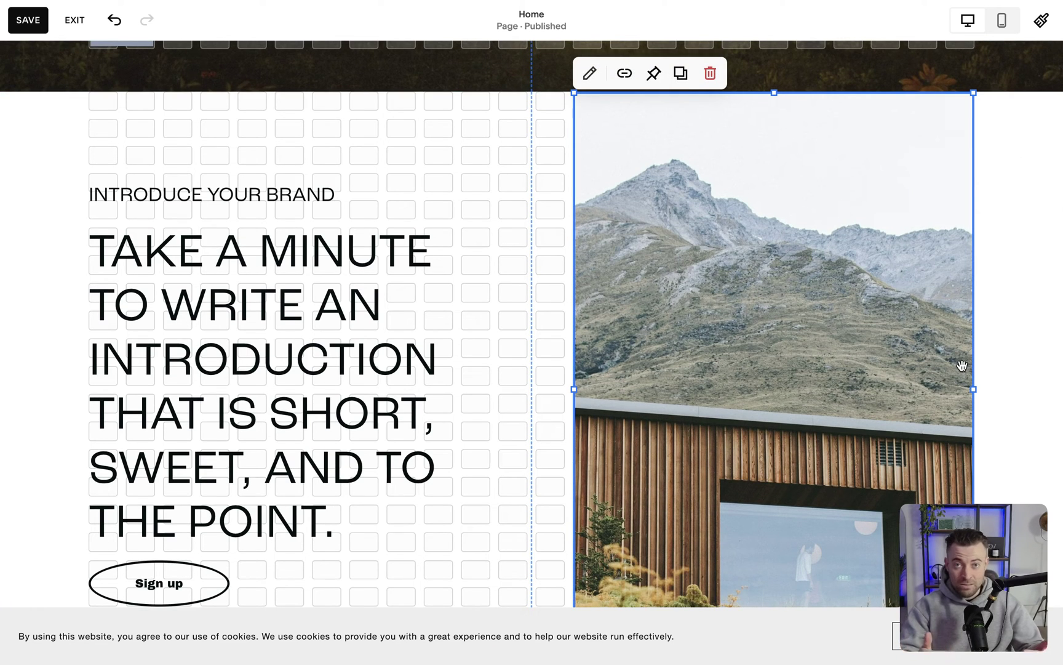
left_click_drag(980, 388, 1059, 389)
left_click(520, 137)
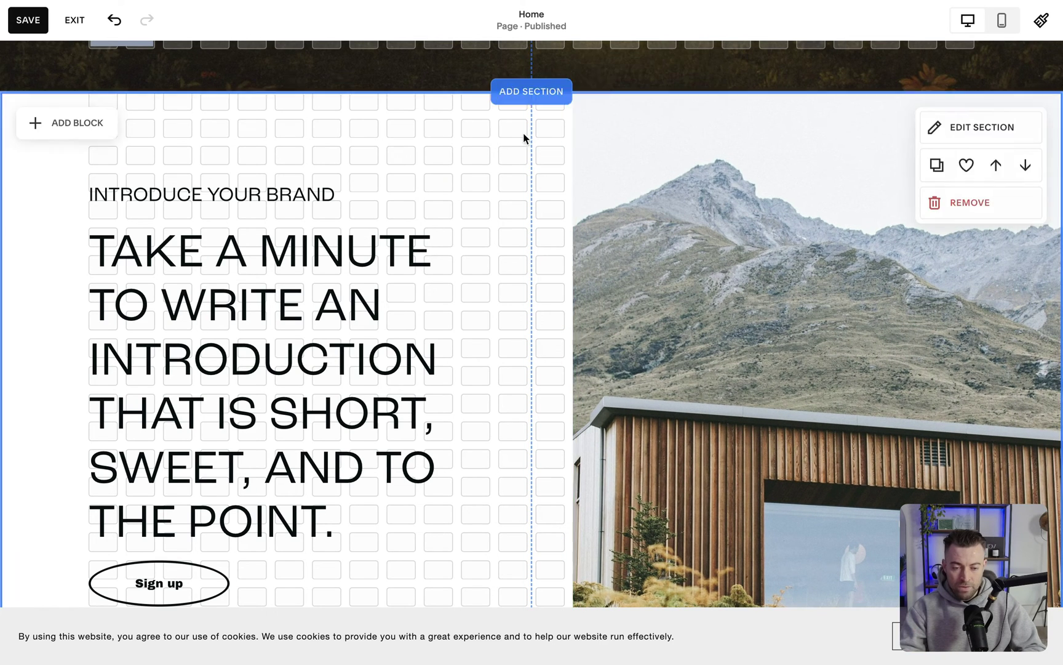
scroll(566, 137, "up", 1)
scroll(508, 335, "down", 4)
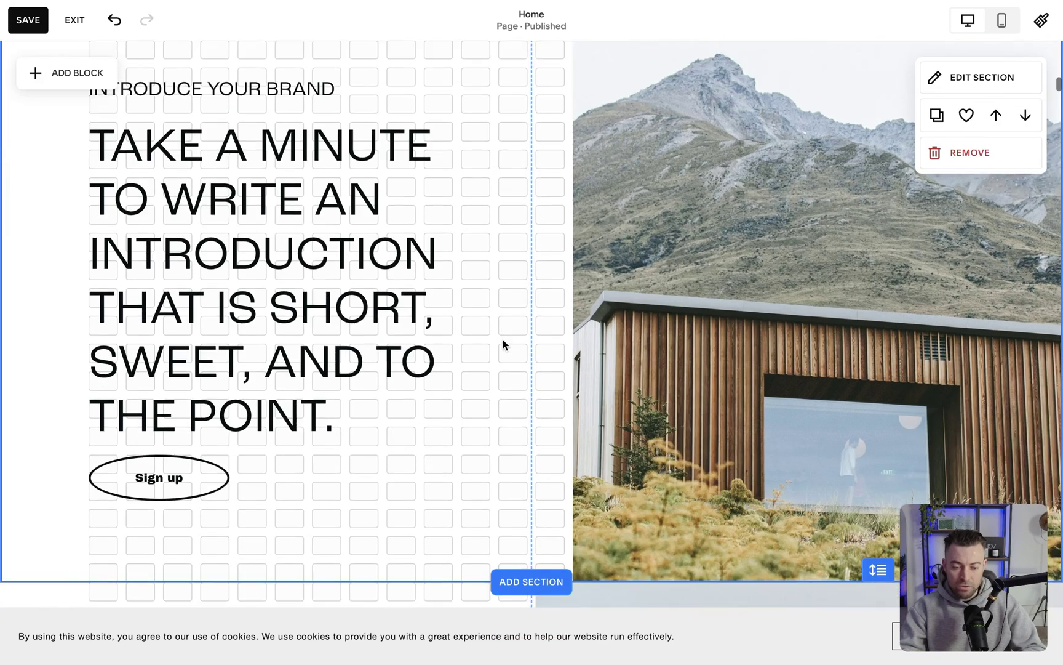
scroll(503, 344, "up", 1)
scroll(502, 344, "up", 1)
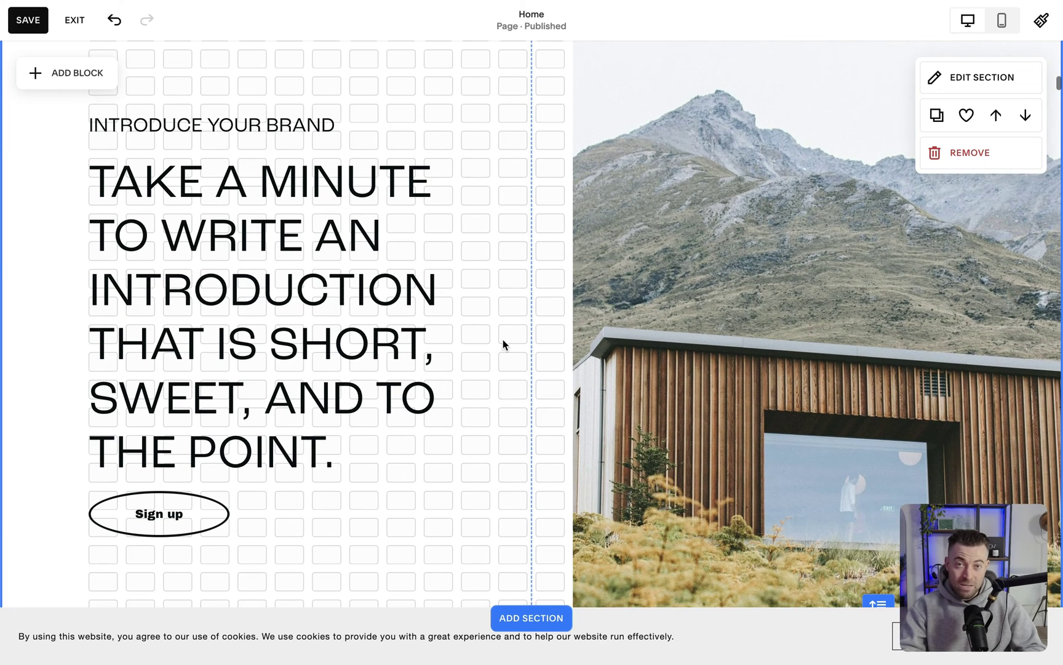
In mobile view, resize the house image block to full width and a shorter height
left_click(1000, 28)
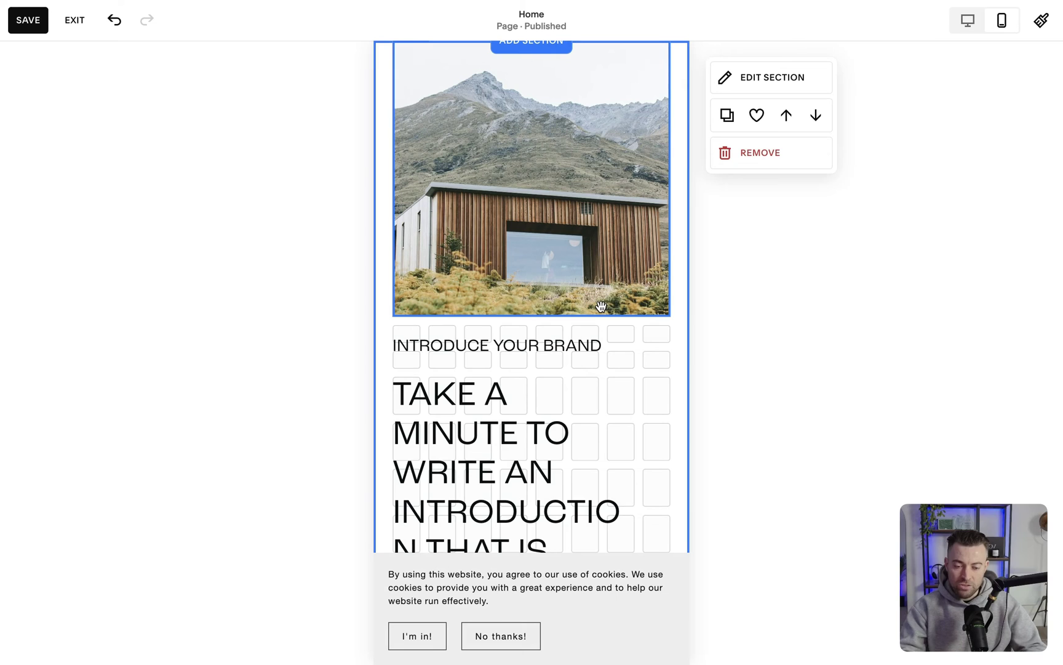
scroll(601, 307, "down", 1)
scroll(601, 308, "up", 2)
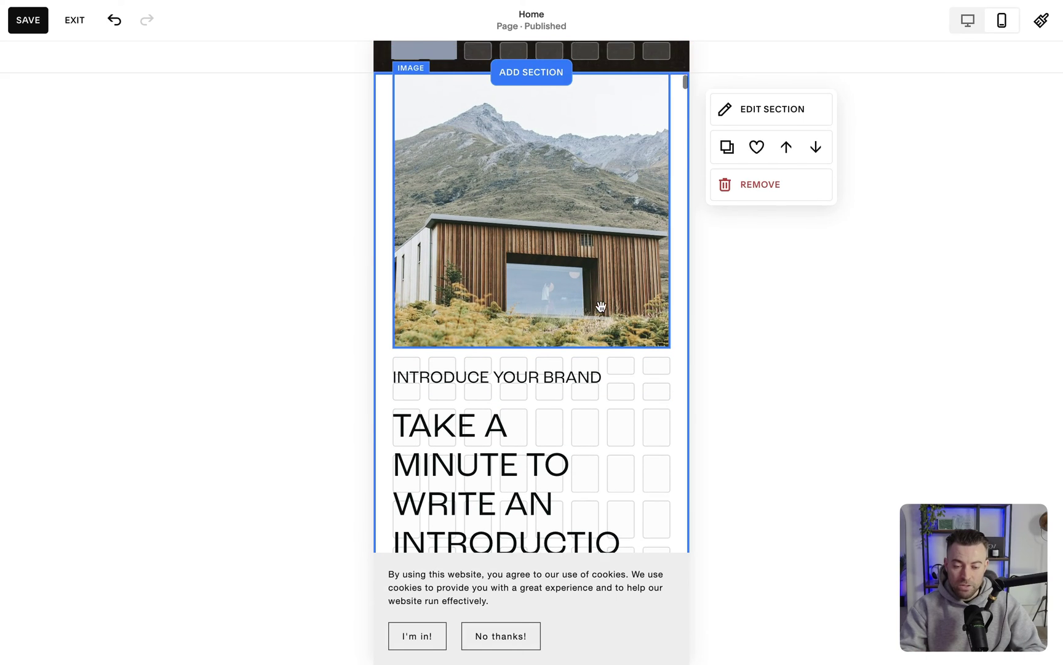
left_click(529, 331)
left_click_drag(527, 347, 531, 275)
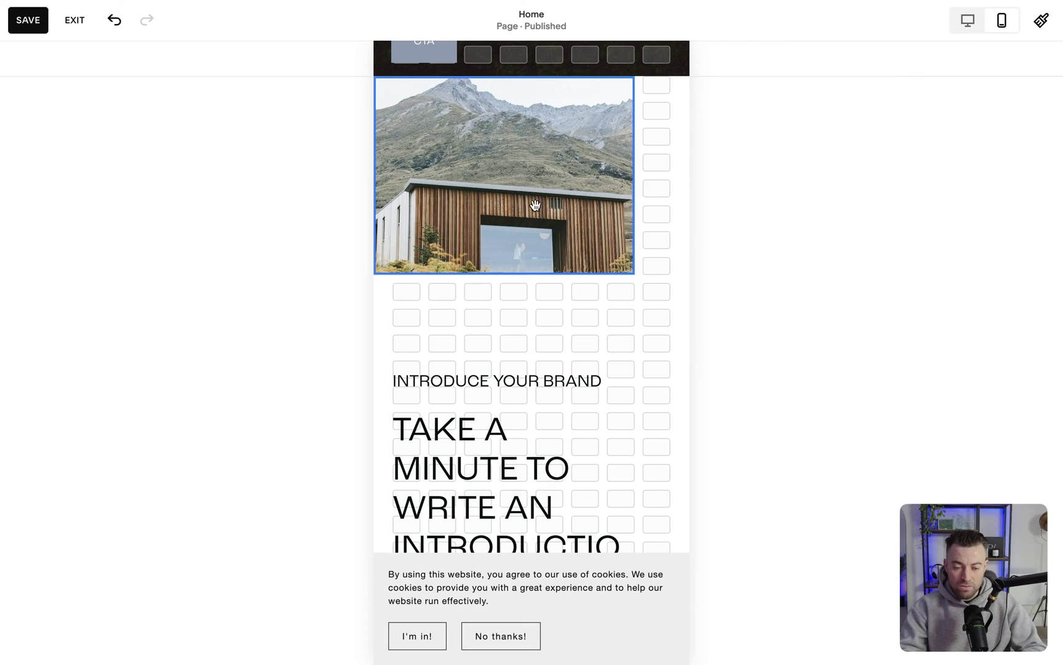
left_click_drag(634, 273, 687, 246)
scroll(654, 285, "down", 3)
Move the heading, INTRODUCE YOUR BRAND label and Sign up button up beneath the image
left_click(506, 339)
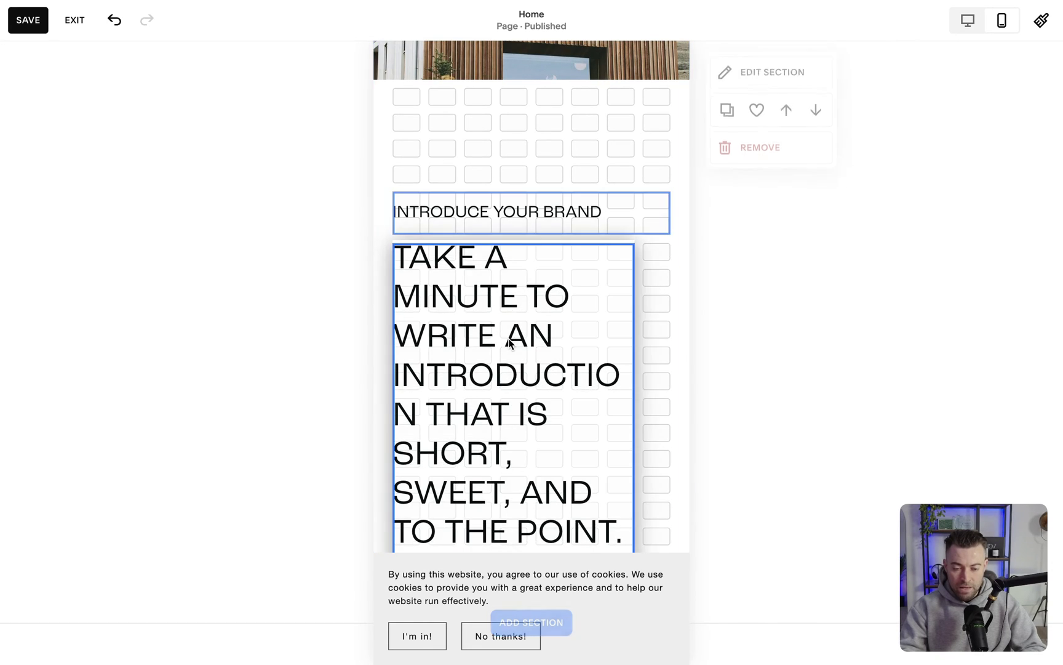
left_click(474, 210, "shift")
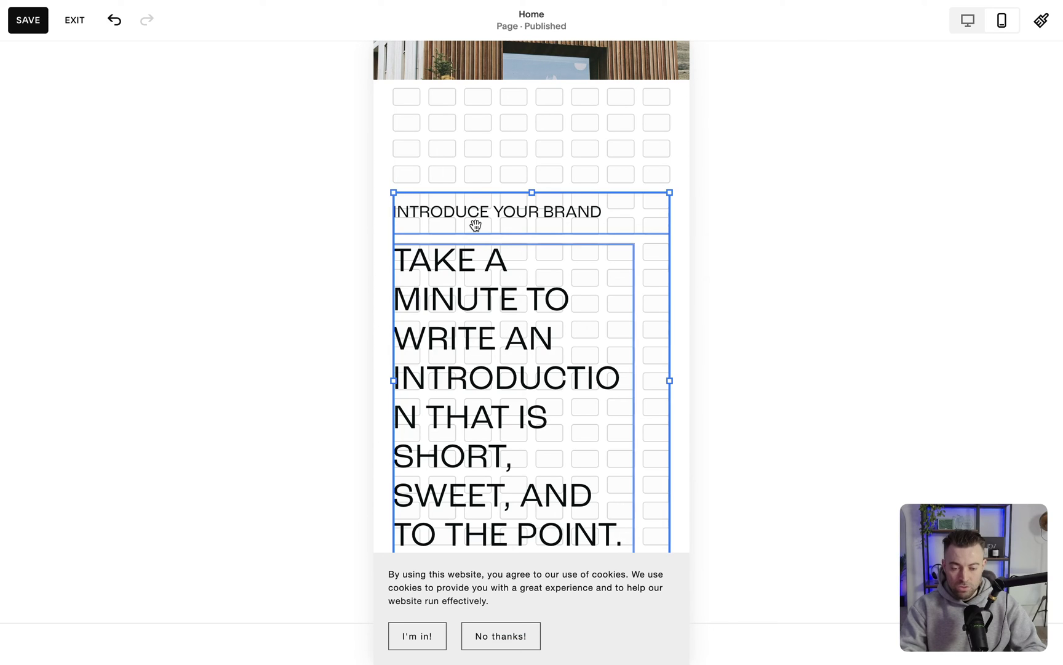
left_click_drag(475, 222, 475, 142)
scroll(510, 368, "down", 3)
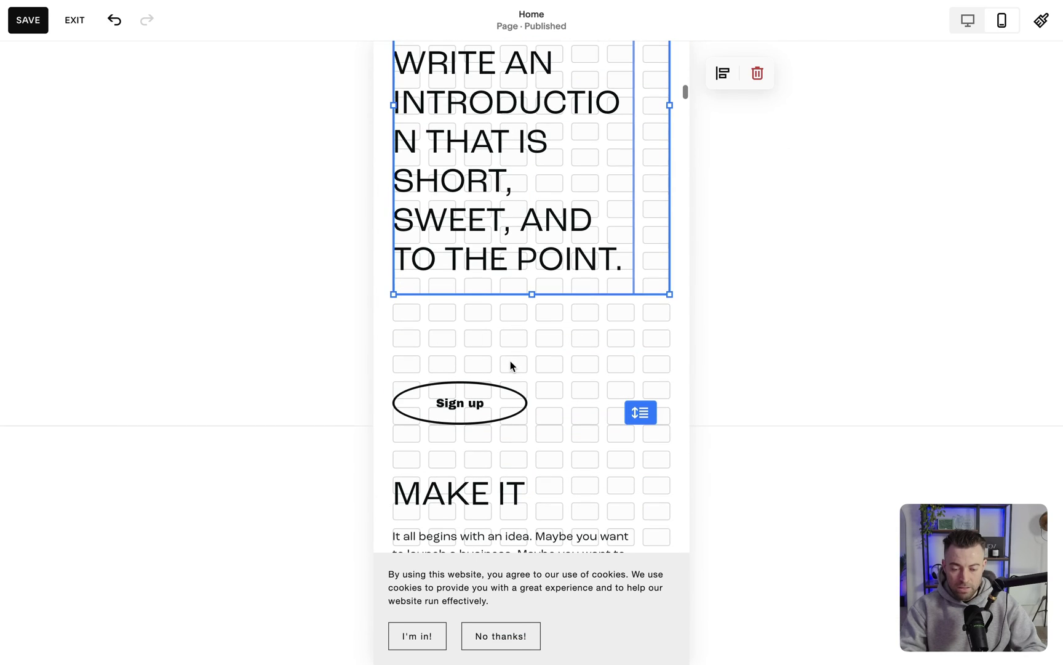
left_click_drag(492, 379, 491, 311)
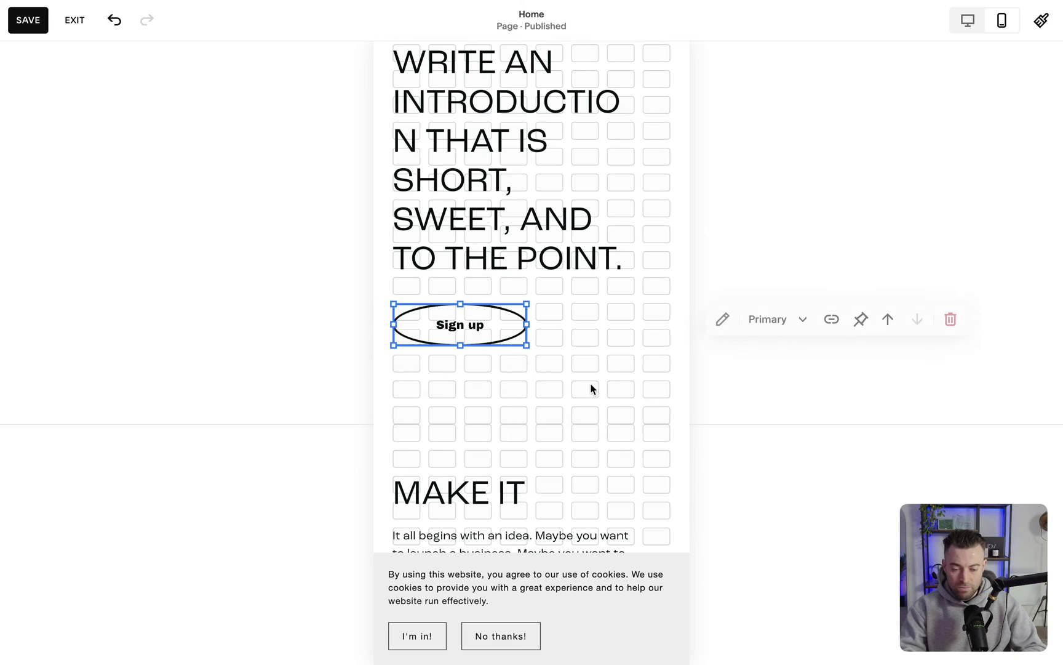
Shorten the intro section by dragging its bottom edge up, then return to desktop view
left_click(609, 394)
left_click_drag(639, 411, 636, 368)
scroll(636, 372, "up", 5)
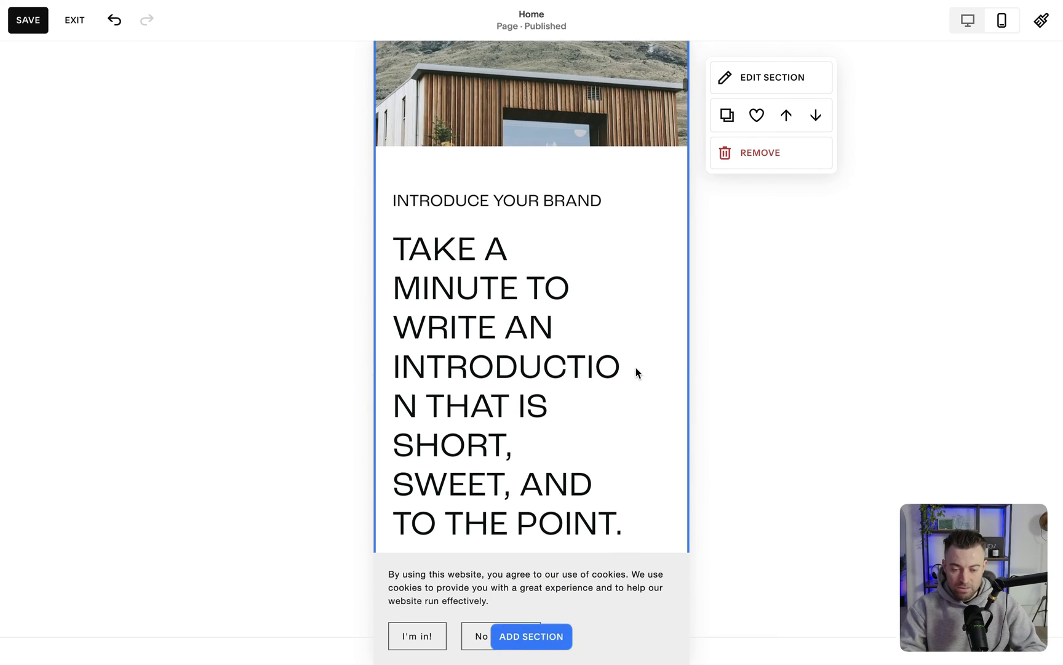
scroll(637, 372, "up", 5)
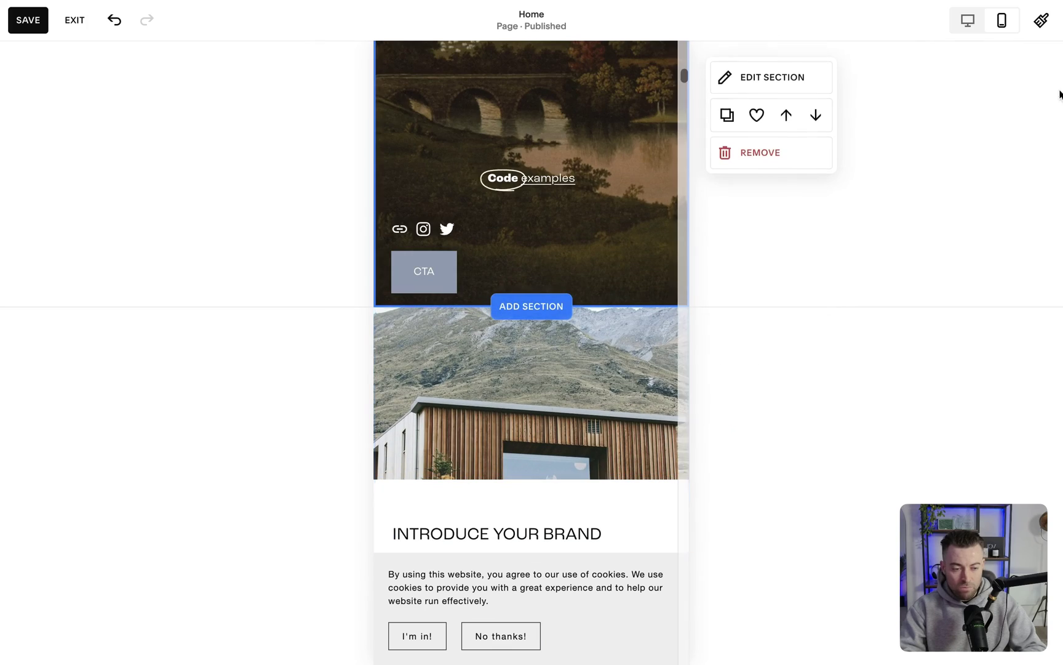
left_click(968, 25)
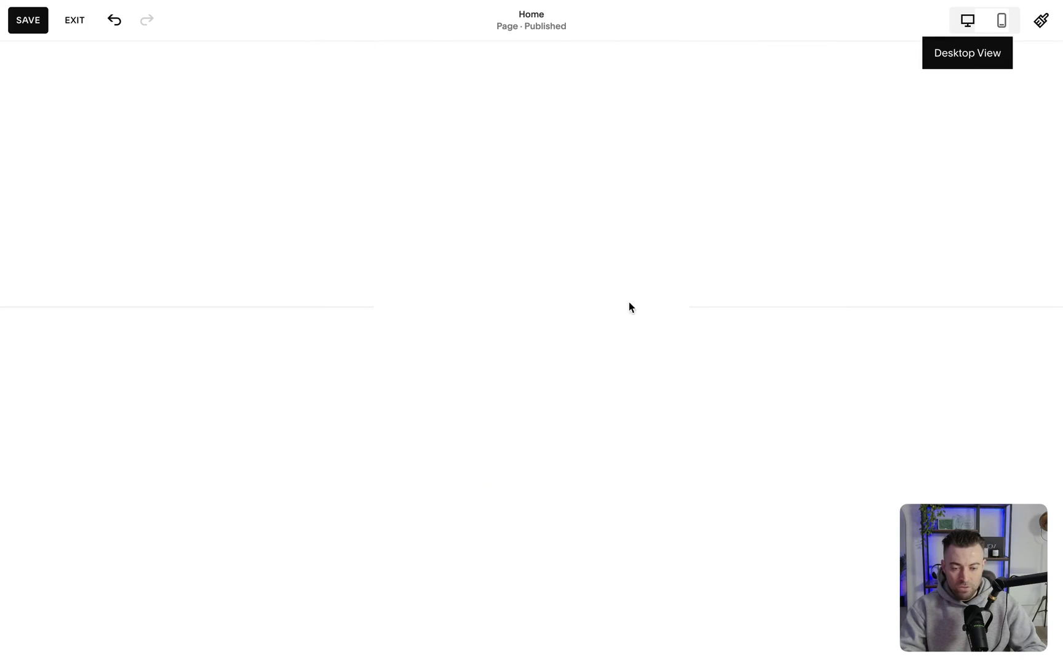
Scroll down to the intro section in the desktop layout
scroll(519, 407, "down", 5)
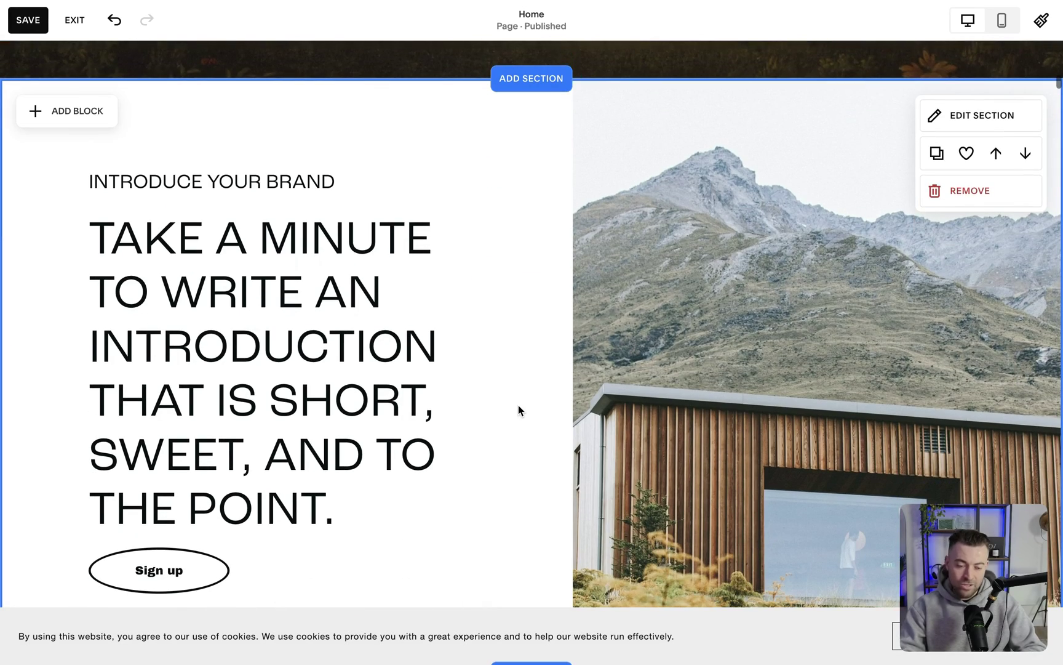